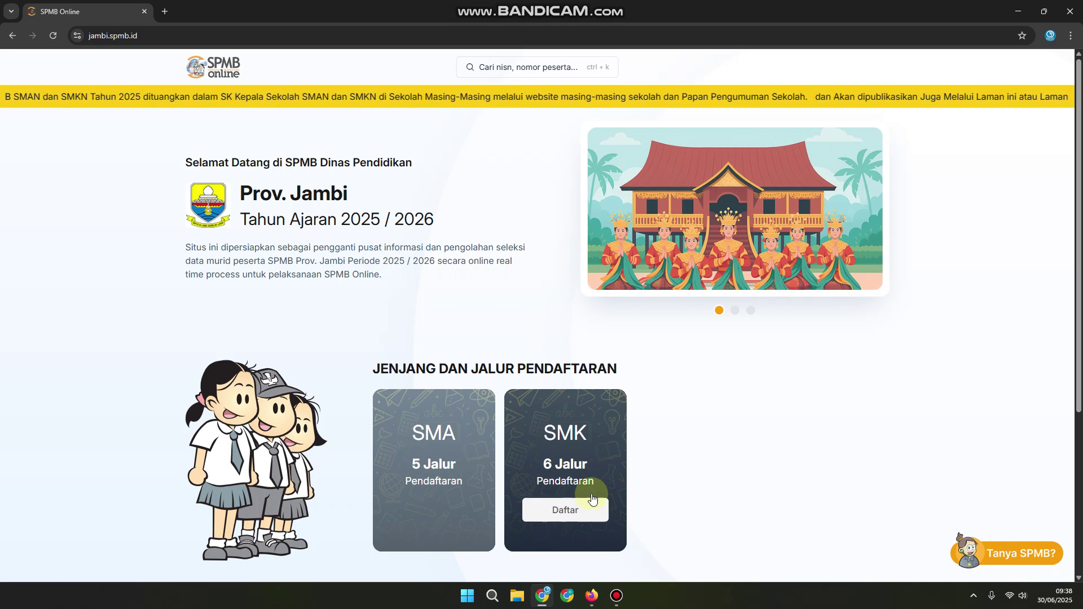
Glance at the registration proof PDF, then return to the SPMB Online home page.
click(592, 600)
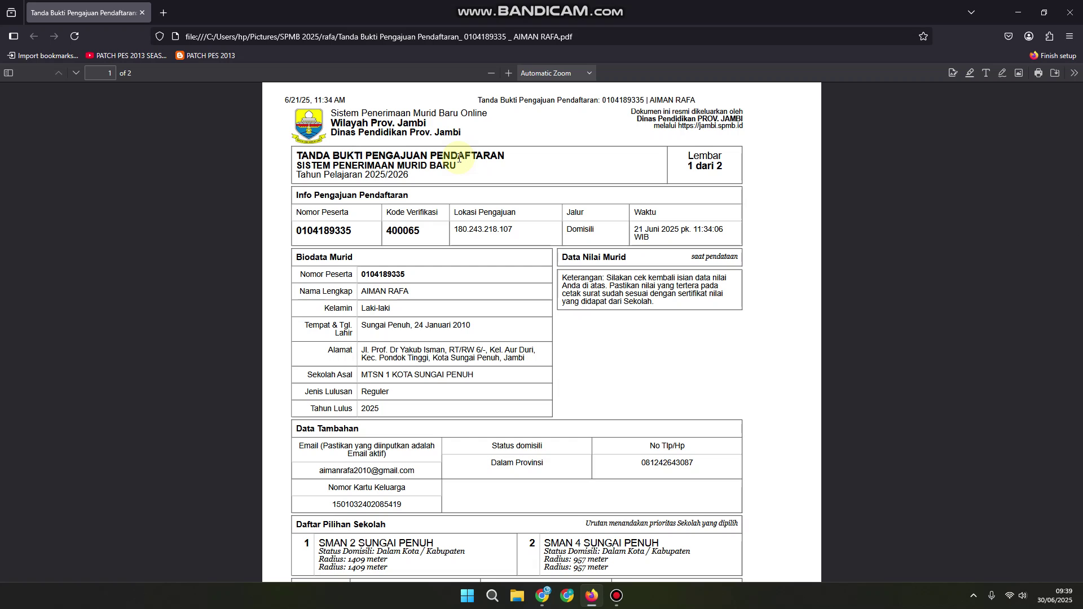
click(541, 600)
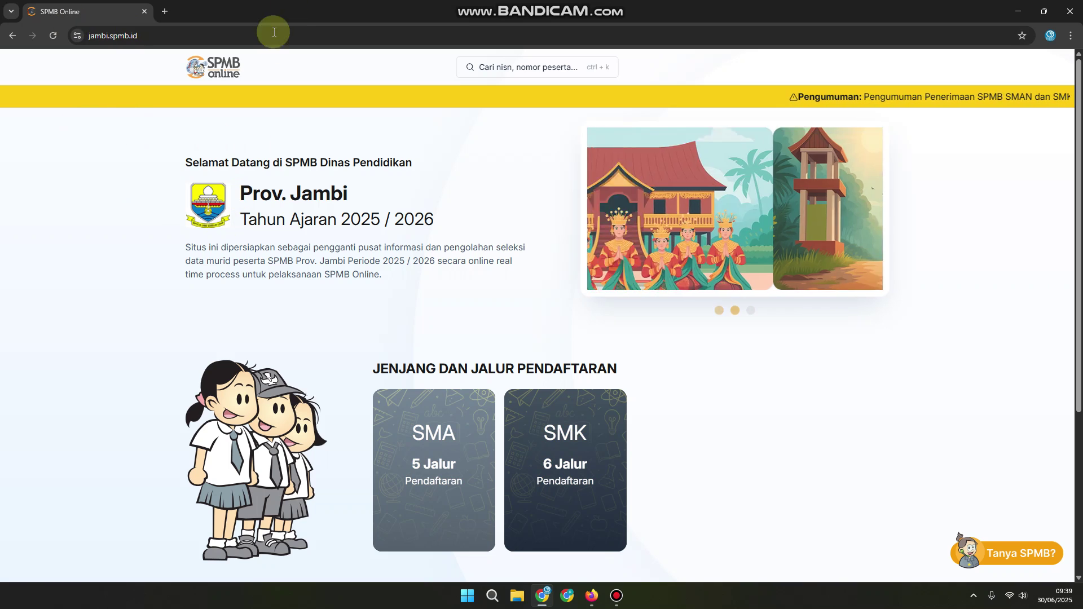
scroll(225, 264, down, 2)
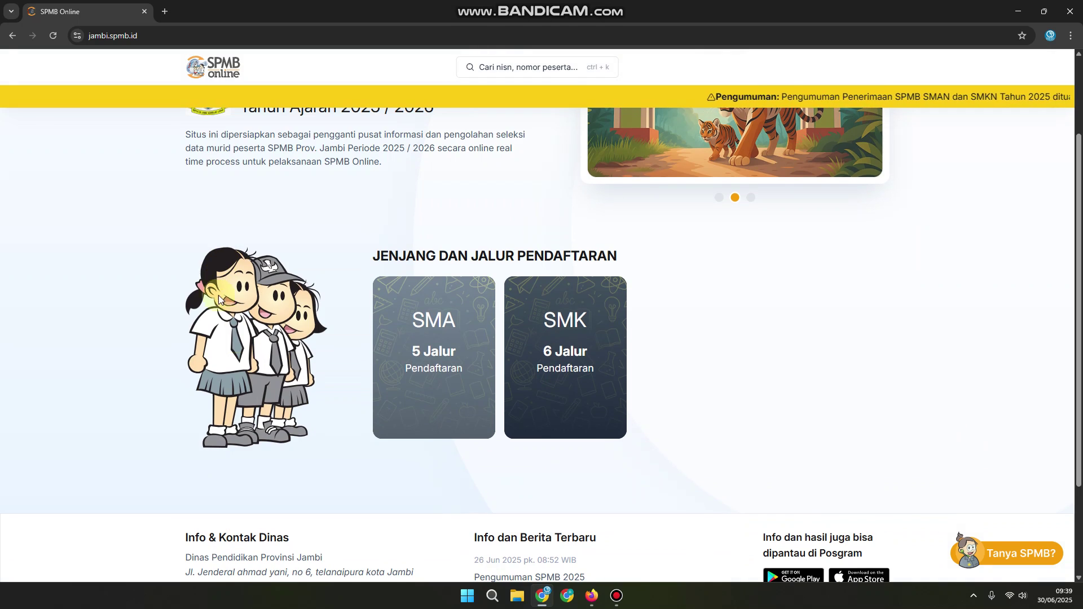
Start SMA registration via the Domisili path and browse its information page.
click(436, 399)
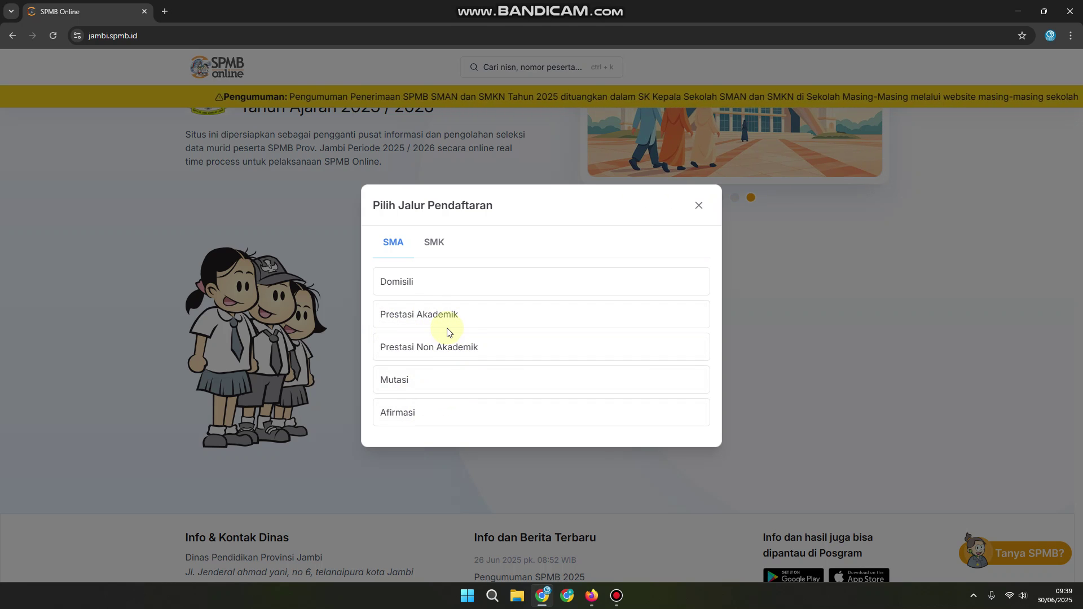
click(411, 286)
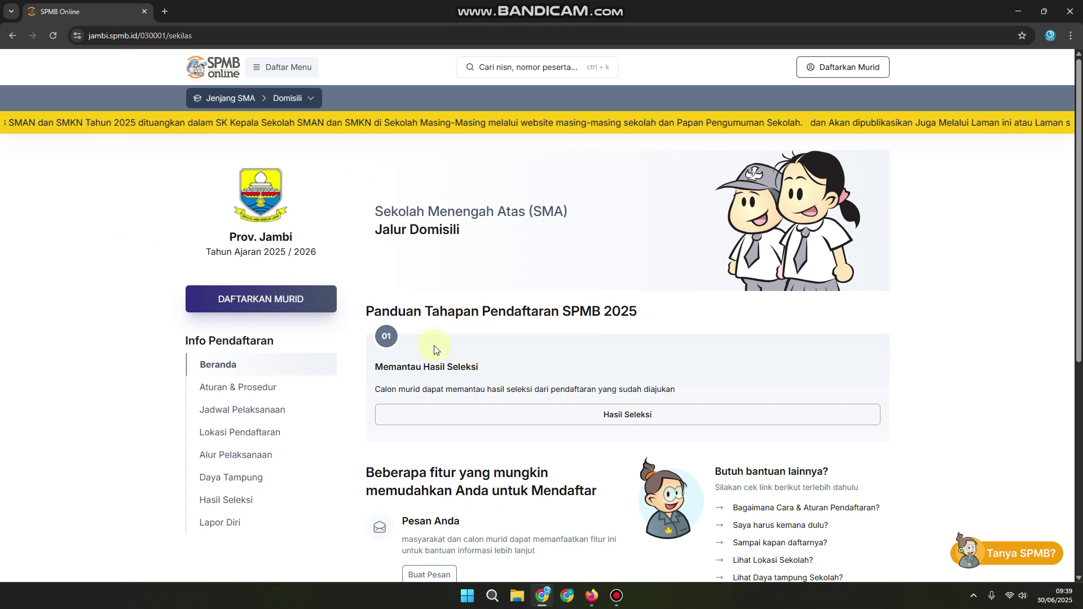
scroll(386, 294, down, 2)
scroll(404, 338, up, 2)
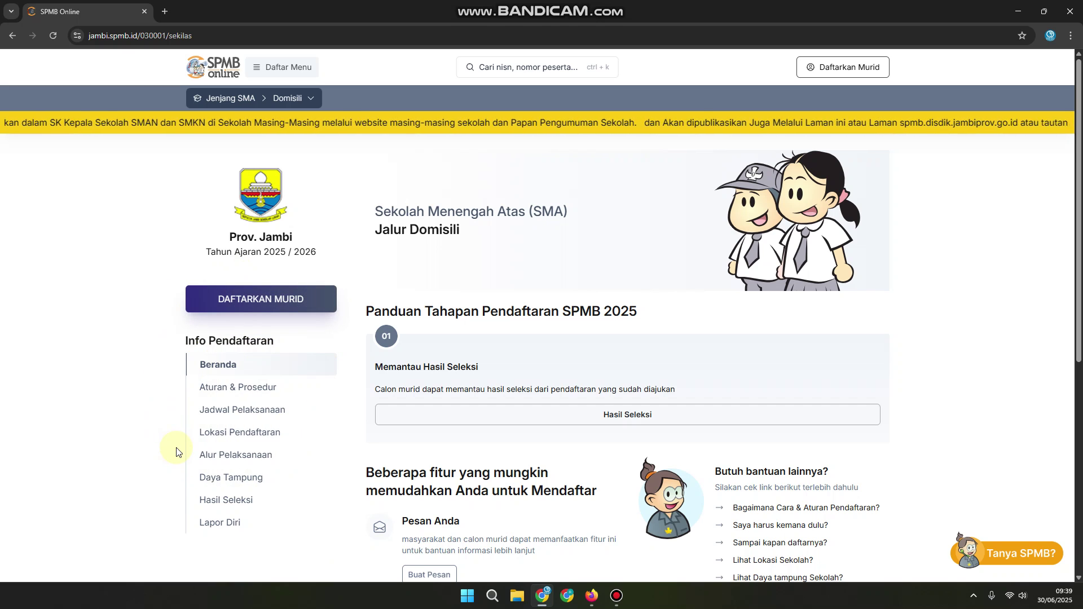
scroll(253, 347, down, 1)
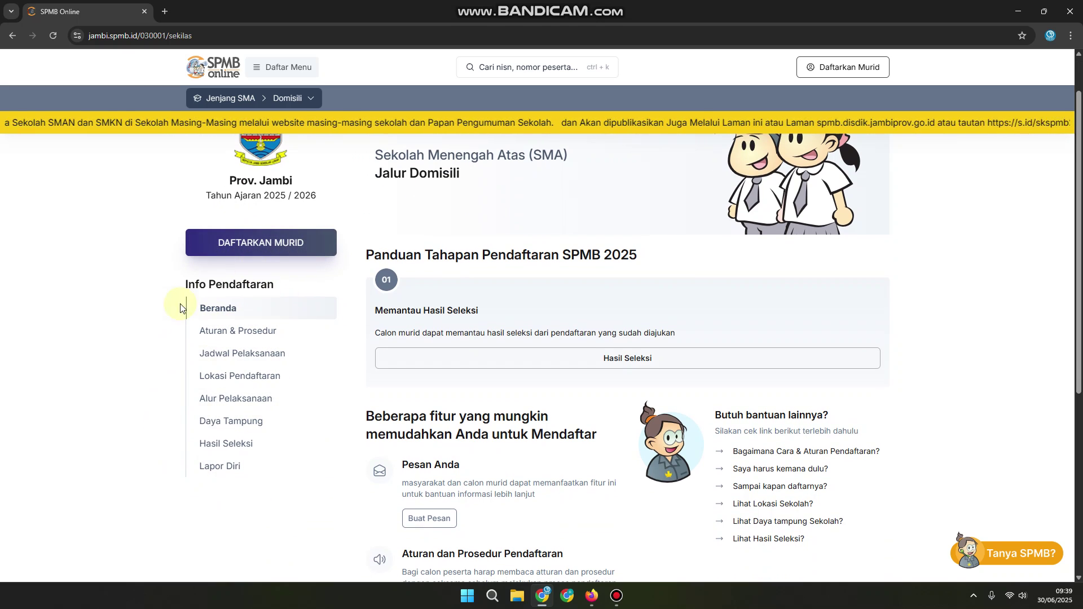
Open the Lapor Diri form and paste in the Nomor Peserta copied from the proof PDF.
click(224, 470)
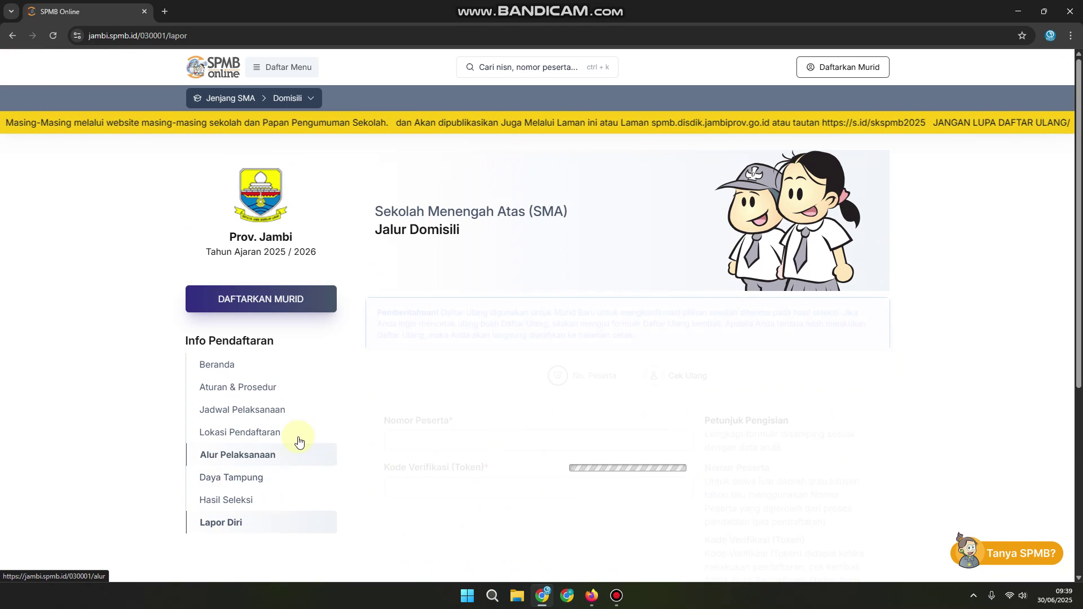
scroll(338, 446, down, 2)
click(445, 329)
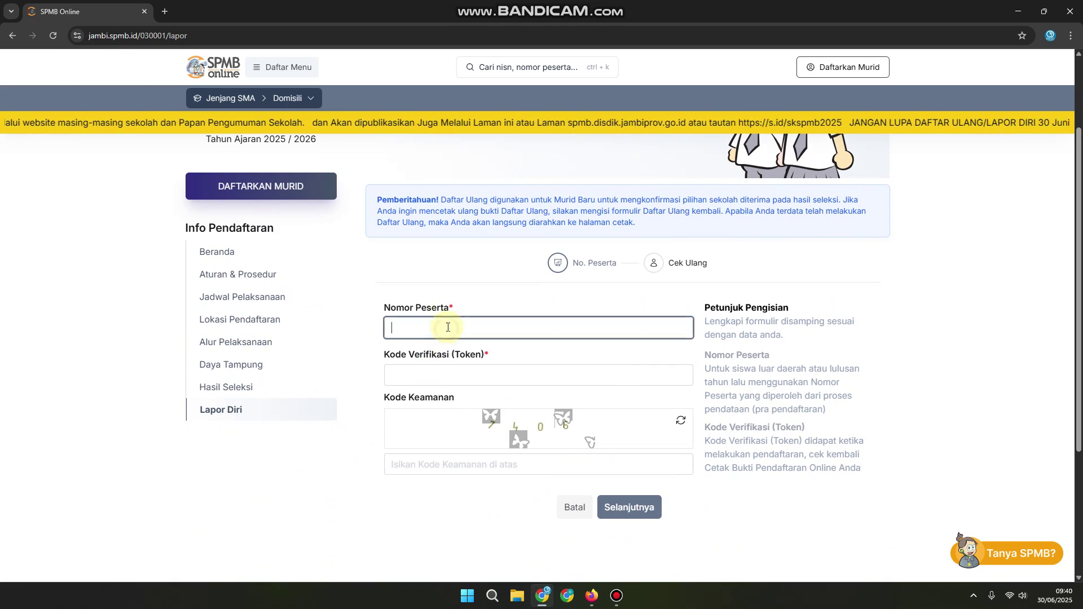
click(592, 596)
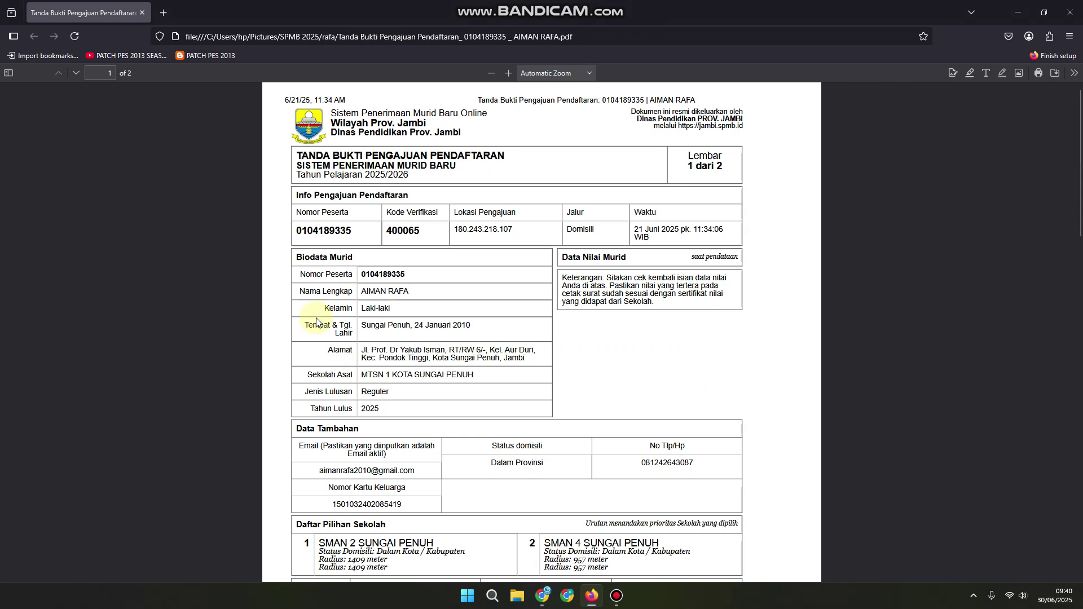
drag(351, 231, 300, 234)
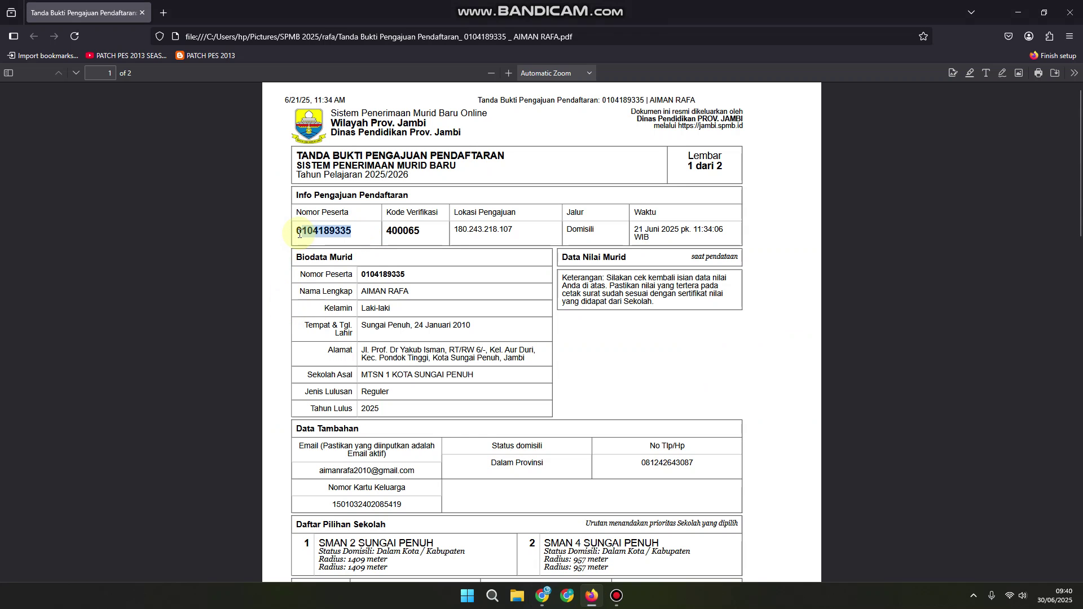
click(542, 596)
key(ctrl+v)
double_click(463, 331)
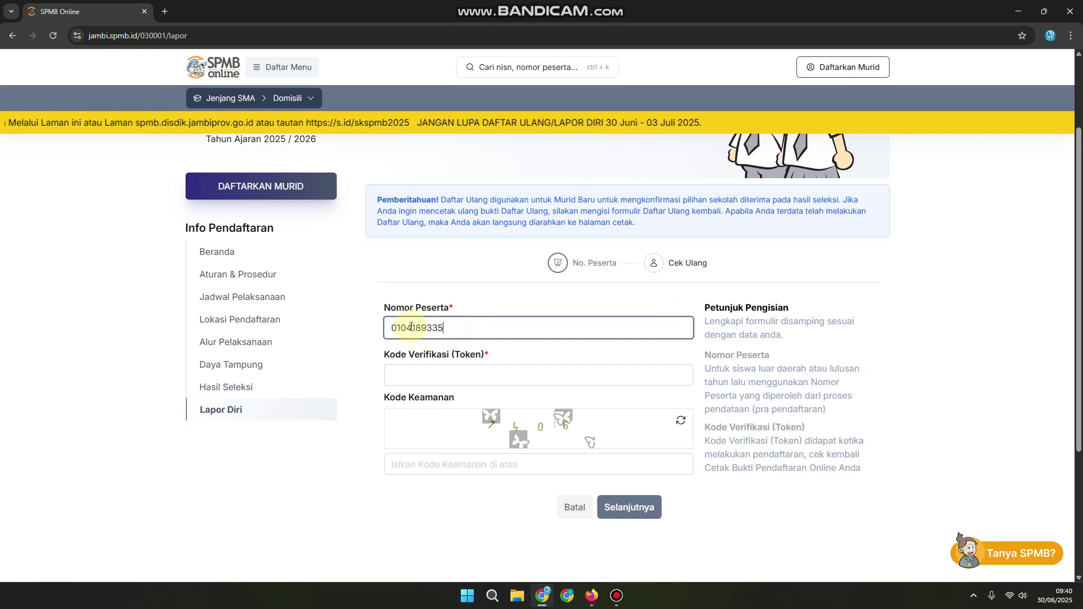
click(465, 330)
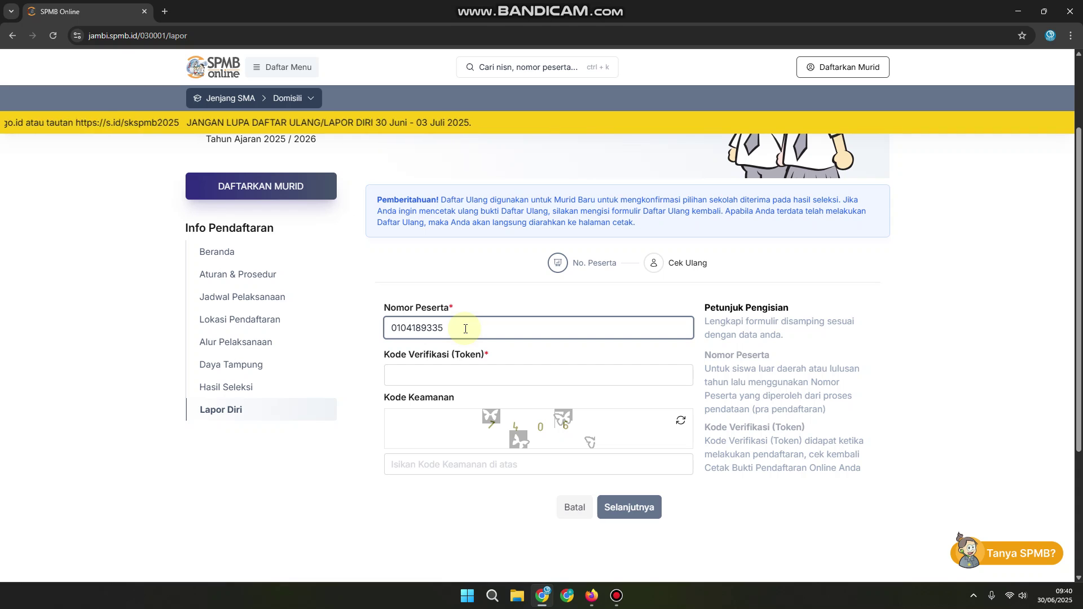
Copy the Kode Verifikasi from the proof and paste it into the verification token field.
click(438, 378)
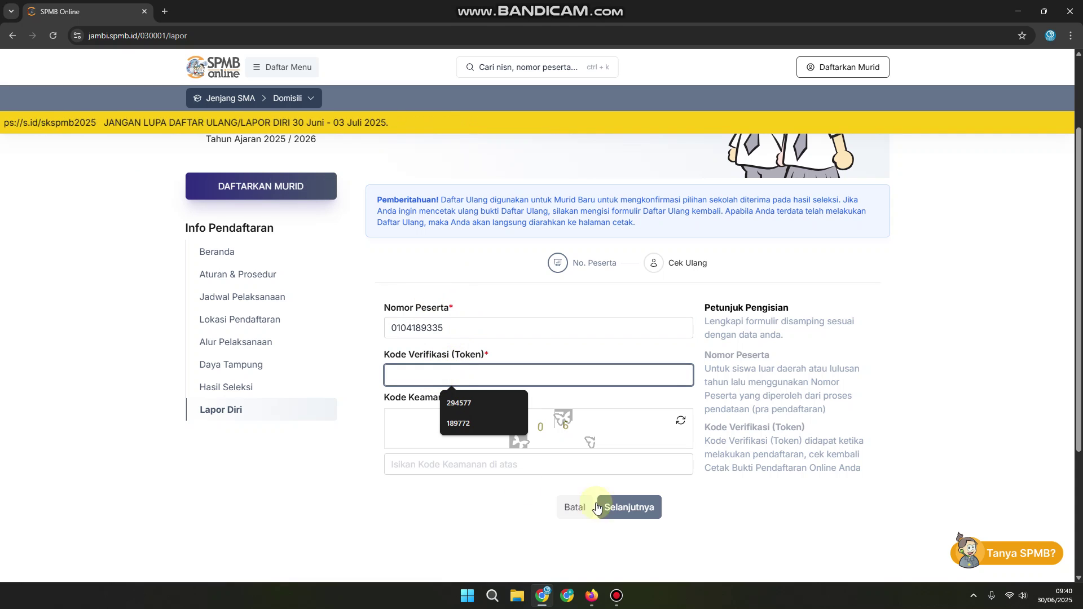
click(592, 604)
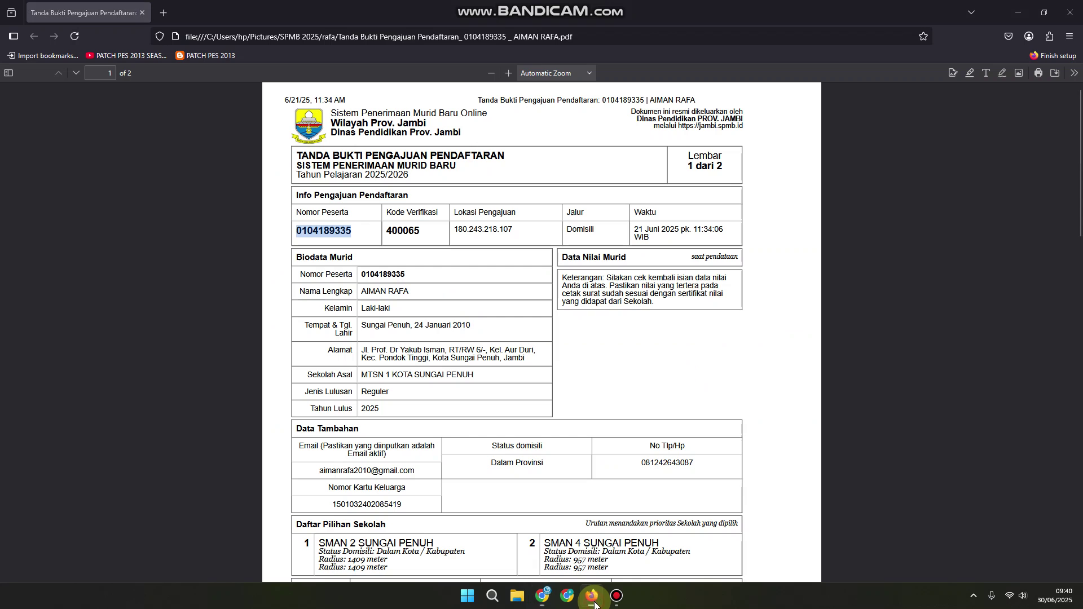
mouse_move(422, 231)
mouse_down()
mouse_move(397, 231)
mouse_move(410, 232)
mouse_up()
click(405, 233)
click(409, 232)
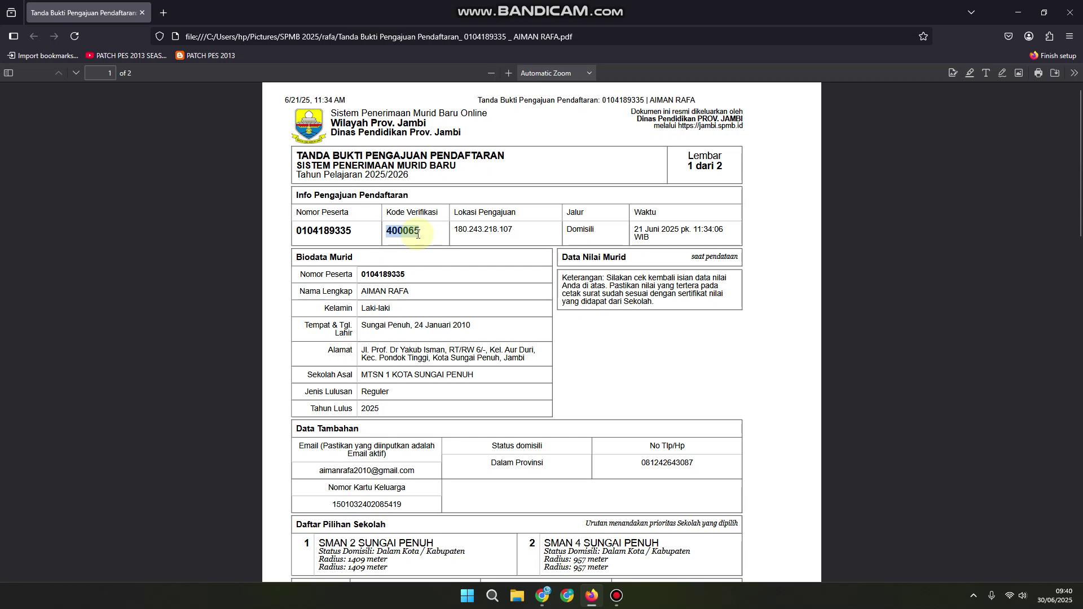
click(542, 596)
click(429, 377)
key(ctrl+v)
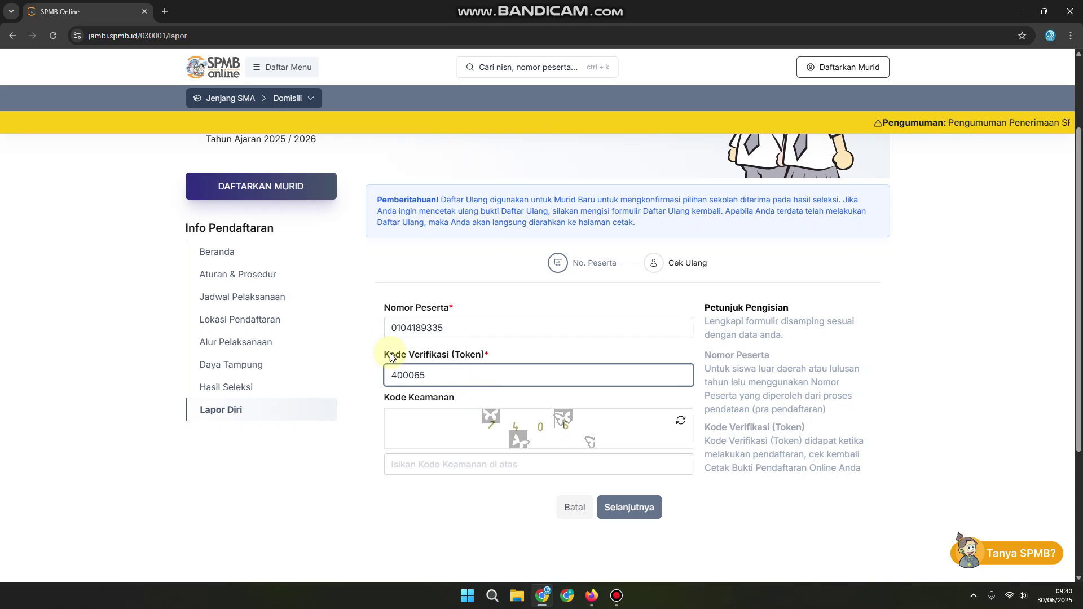
scroll(467, 304, down, 3)
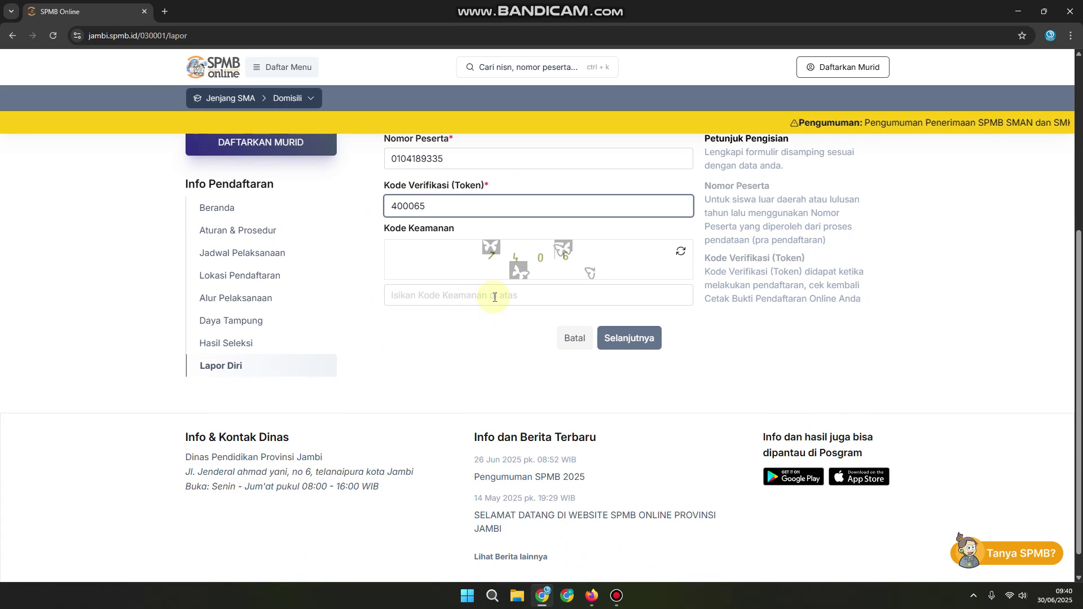
click(496, 297)
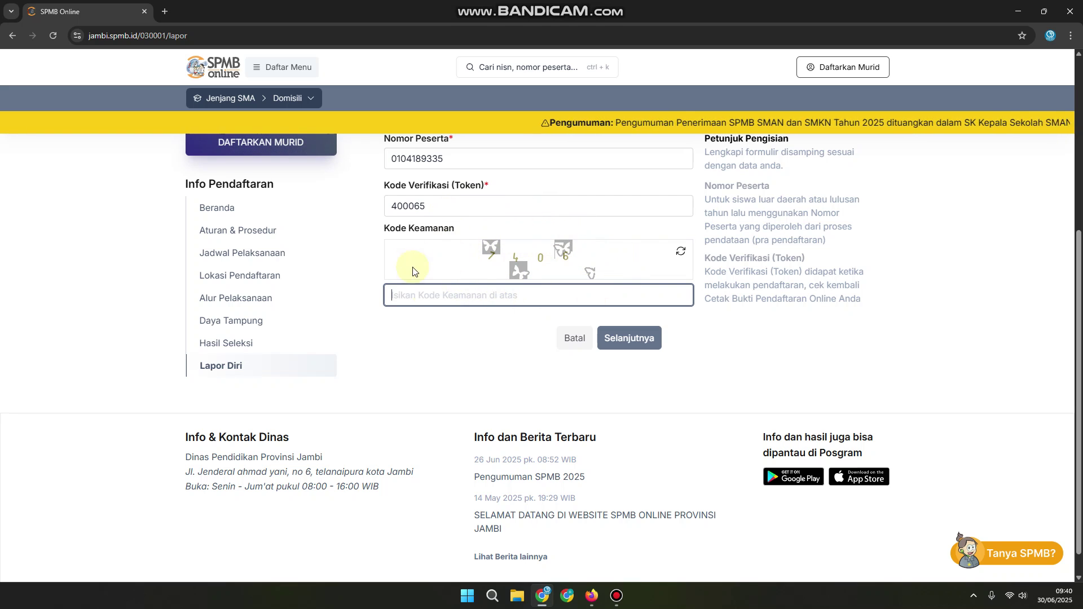
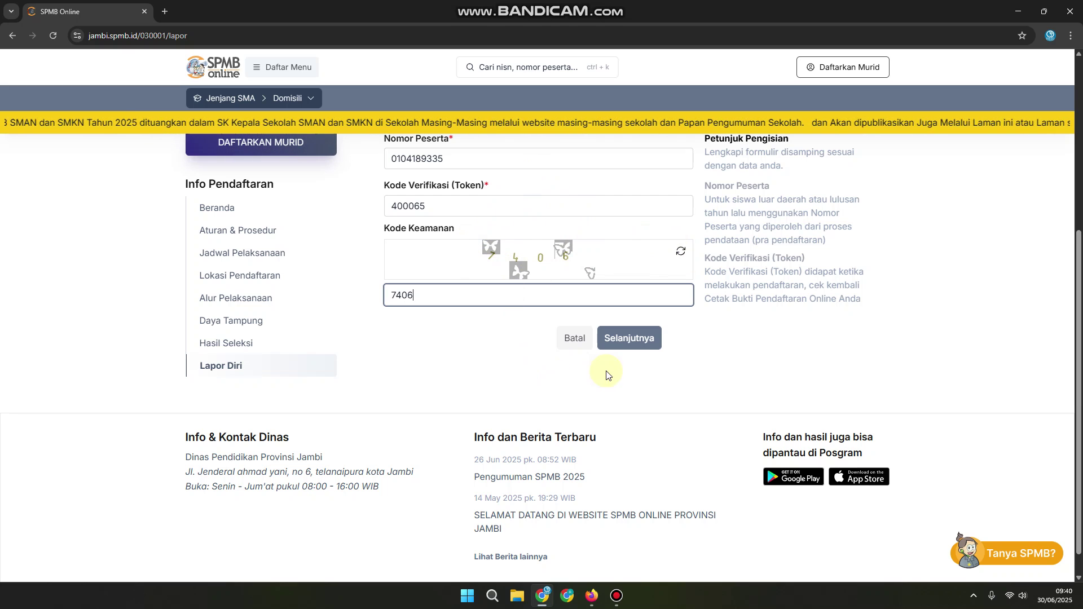
click(633, 344)
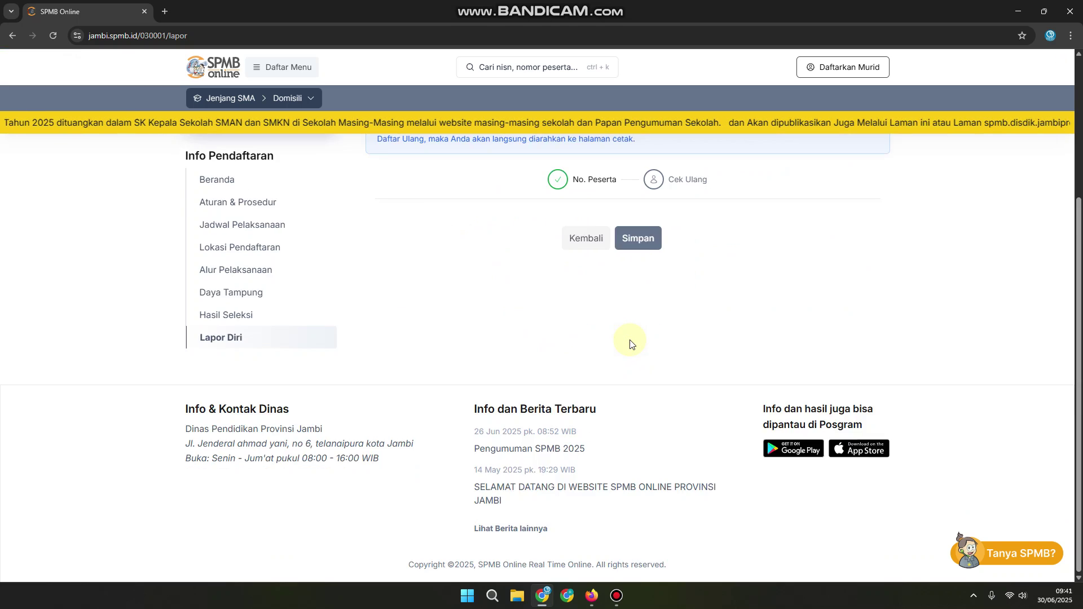
Review the data, tick 'Setuju dengan pernyataan di atas', and submit with Simpan.
scroll(563, 346, up, 3)
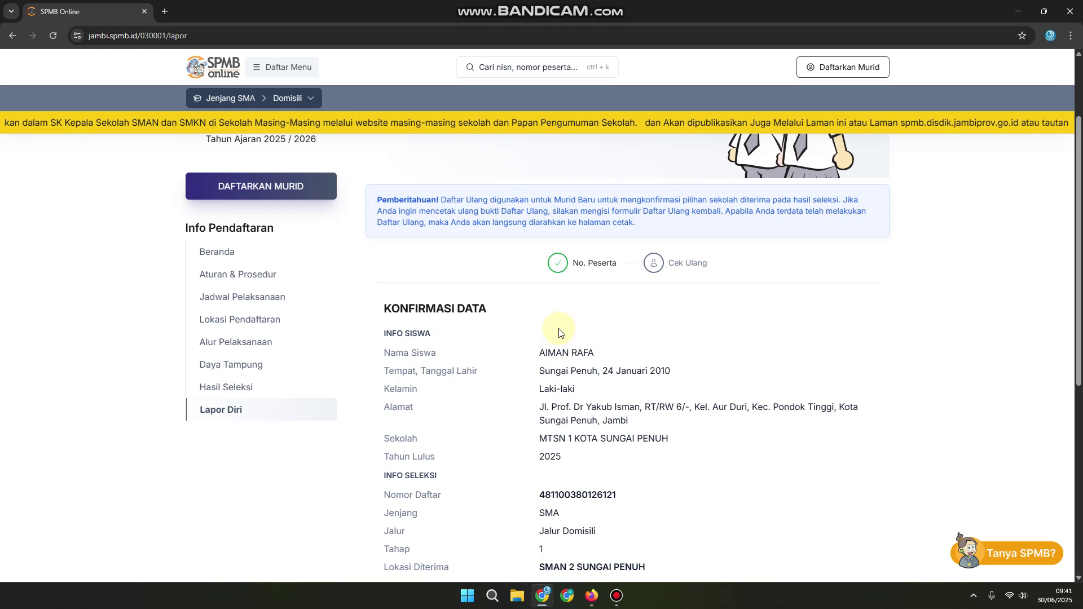
scroll(553, 334, down, 1)
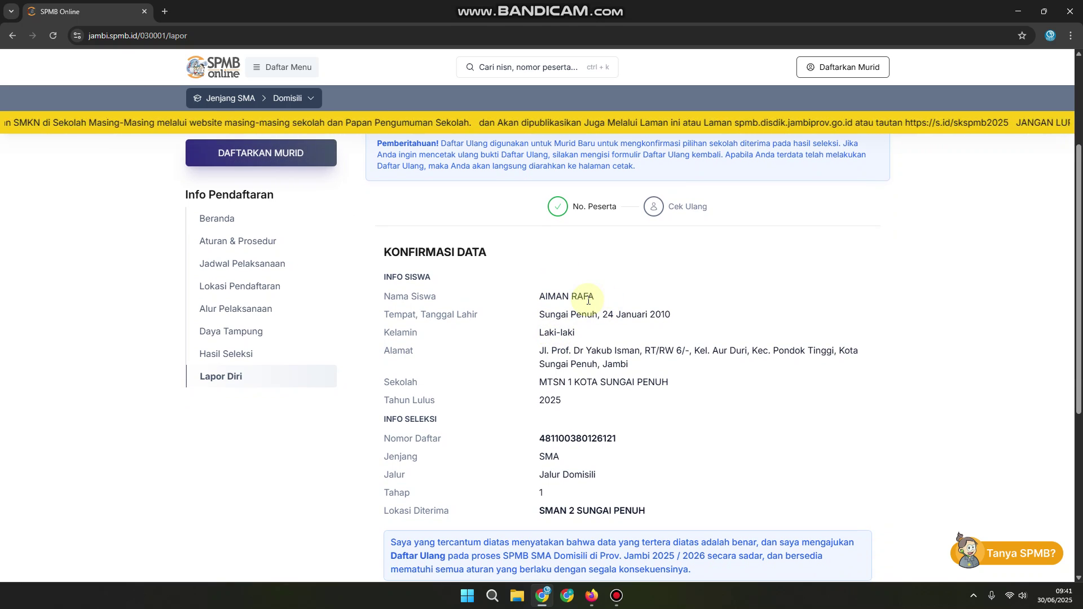
scroll(552, 306, down, 2)
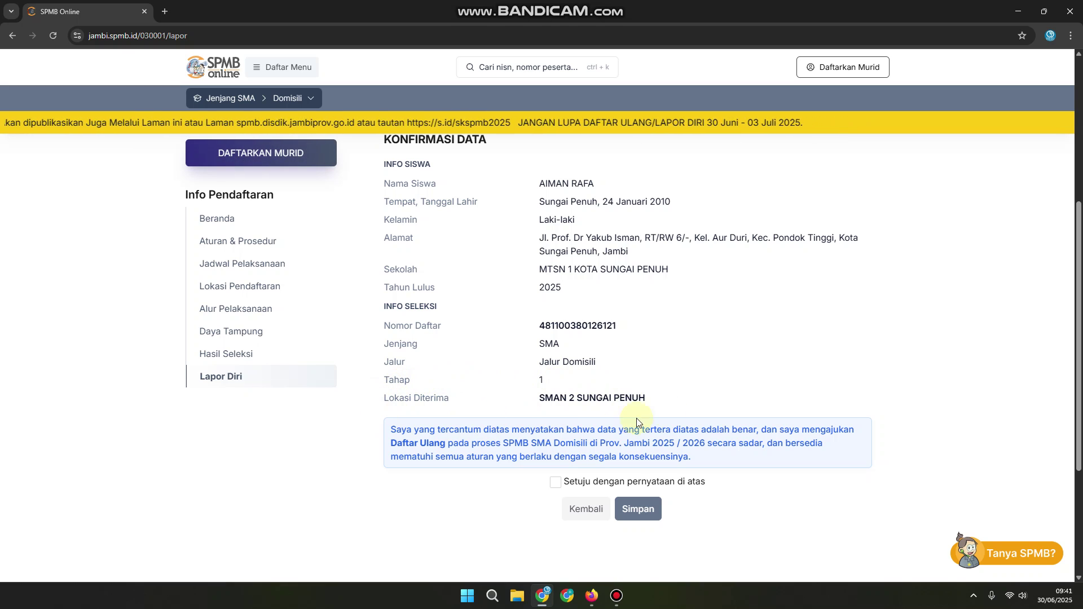
scroll(619, 314, down, 1)
scroll(590, 303, up, 1)
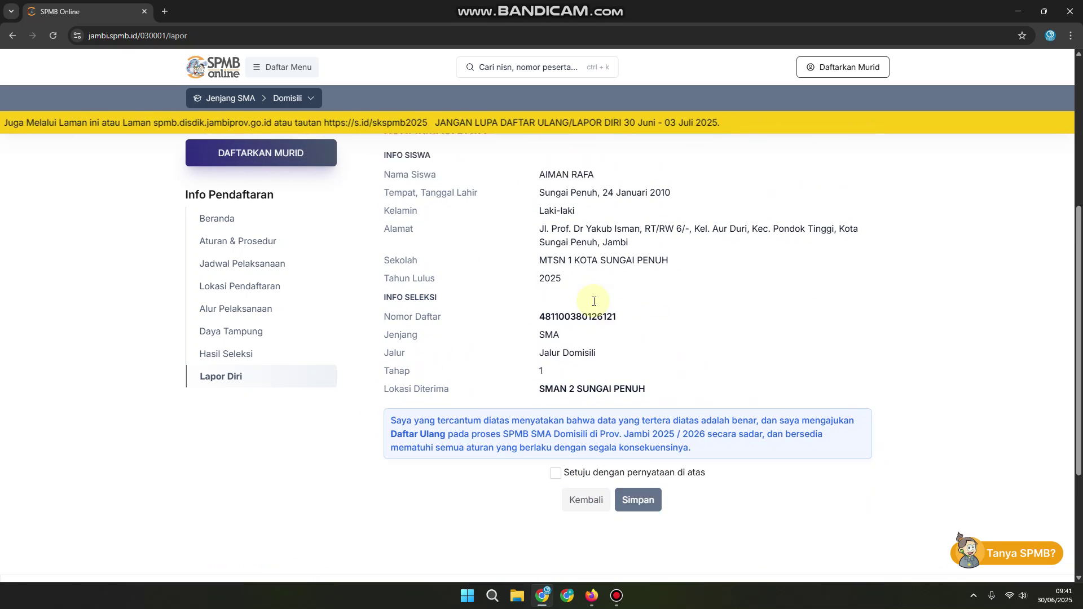
scroll(520, 310, down, 1)
click(555, 426)
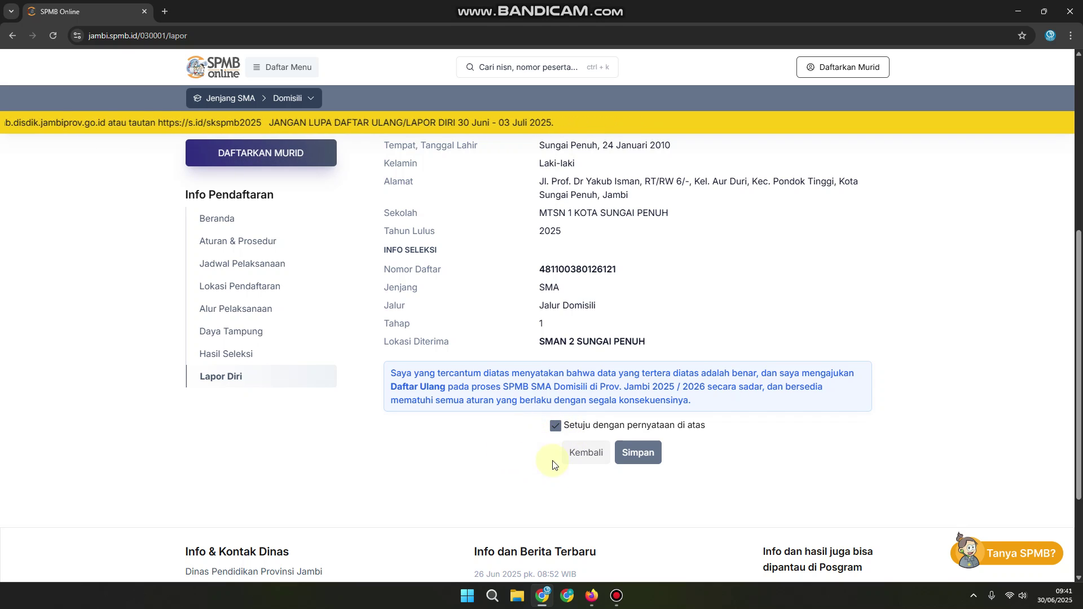
click(638, 455)
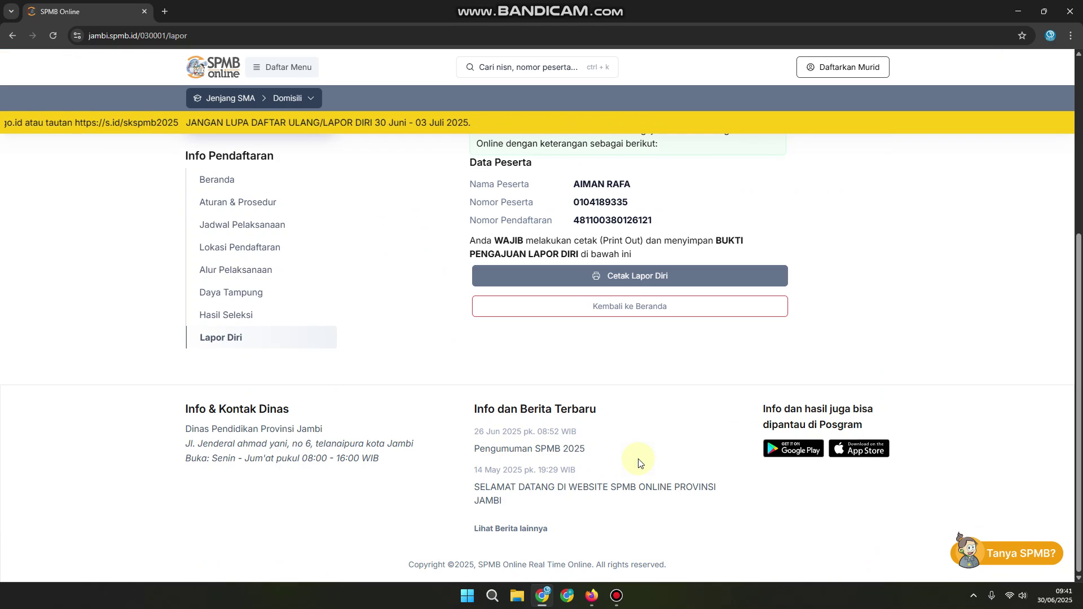
From the success page, open the Cetak Lapor Diri proof for printing.
scroll(638, 462, up, 3)
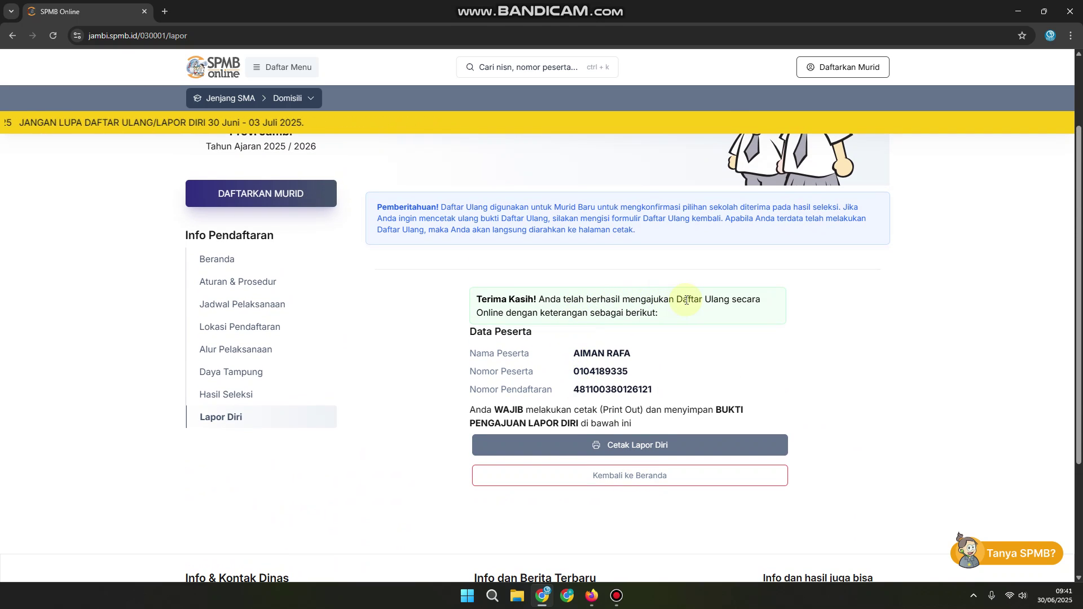
scroll(687, 305, down, 1)
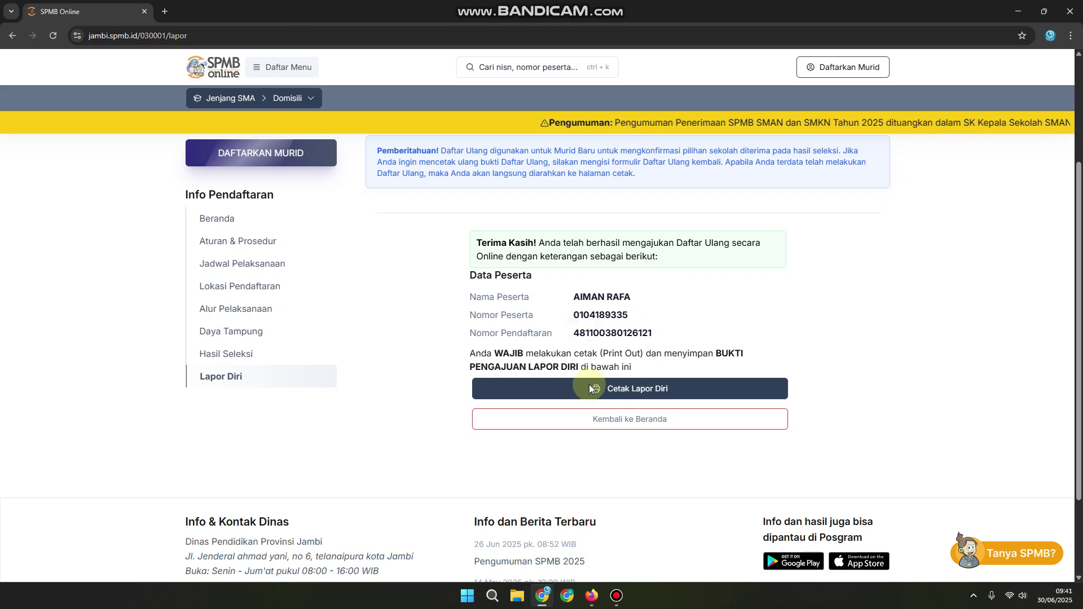
click(628, 389)
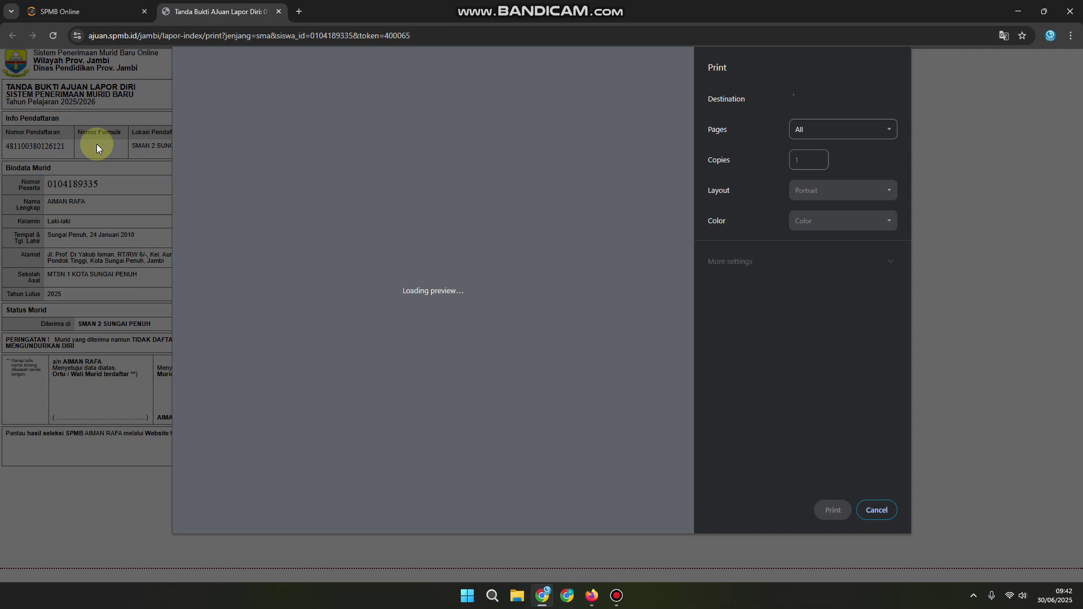
Print the proof on the EPSON L3250 Series, retrying after the failed preview.
click(862, 111)
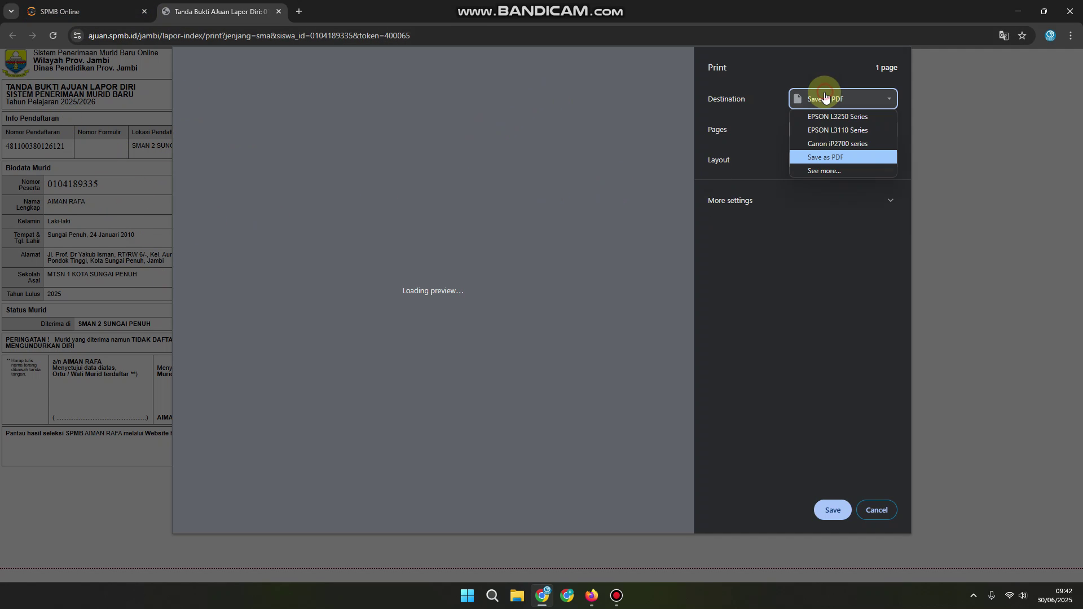
click(845, 116)
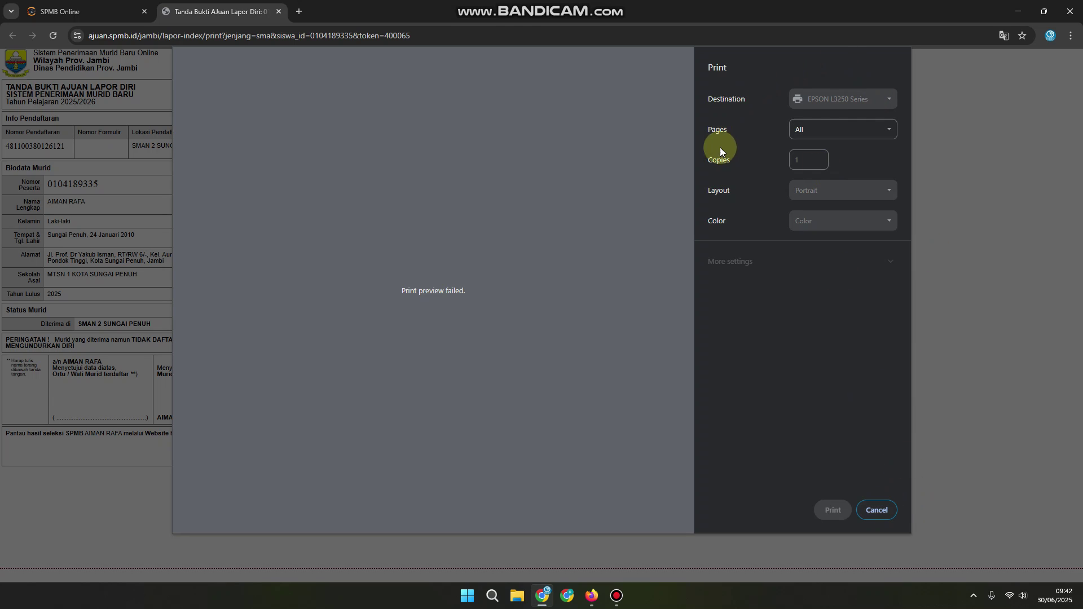
click(887, 511)
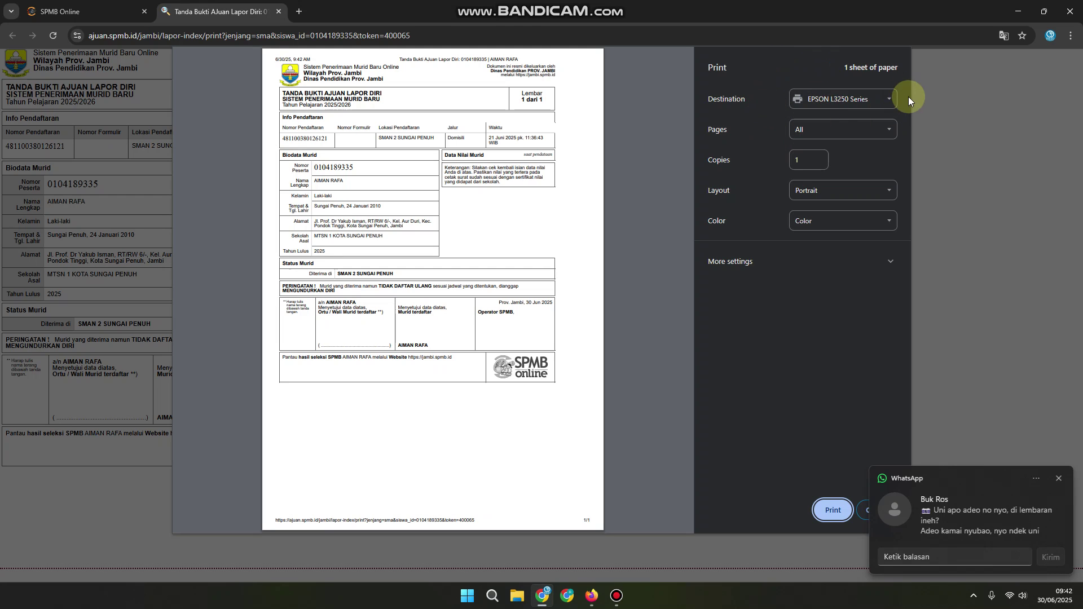
click(828, 109)
click(828, 115)
click(833, 511)
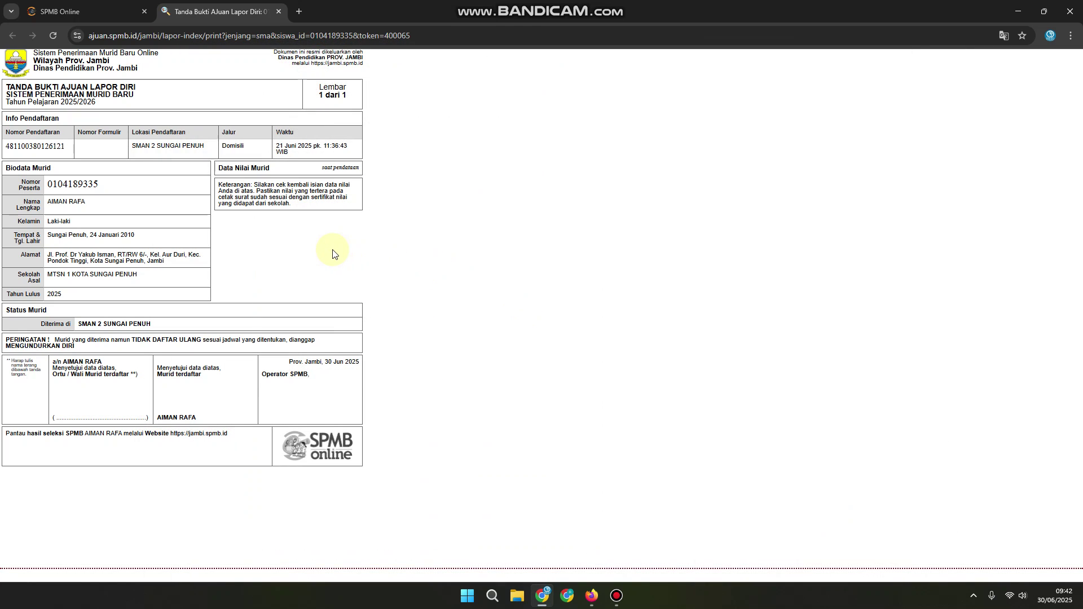
Reopen printing with Ctrl+P and set the destination to Save as PDF.
key(ctrl+p)
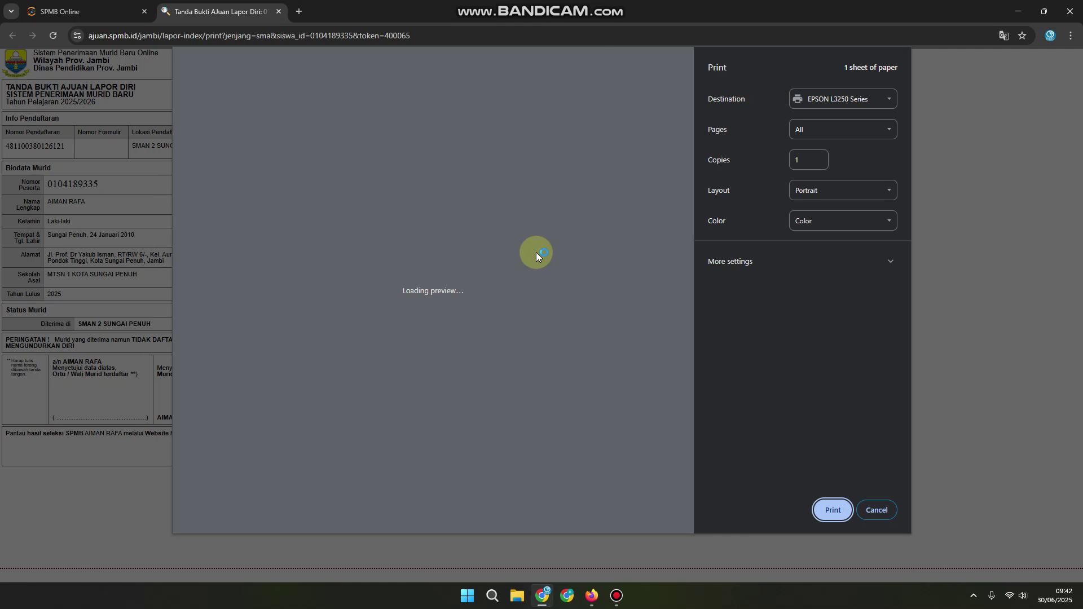
click(823, 100)
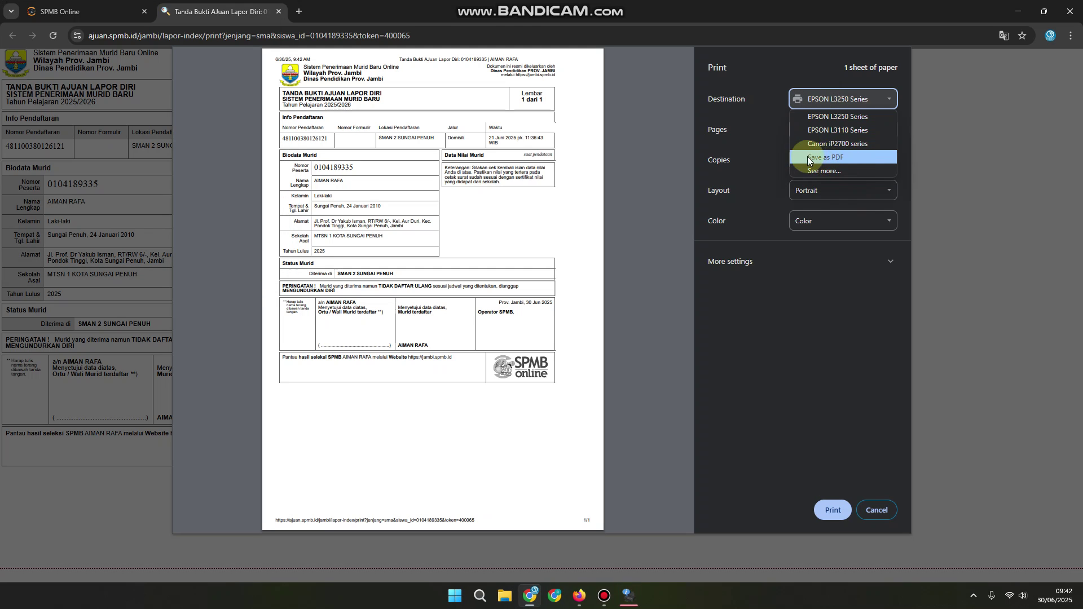
click(833, 158)
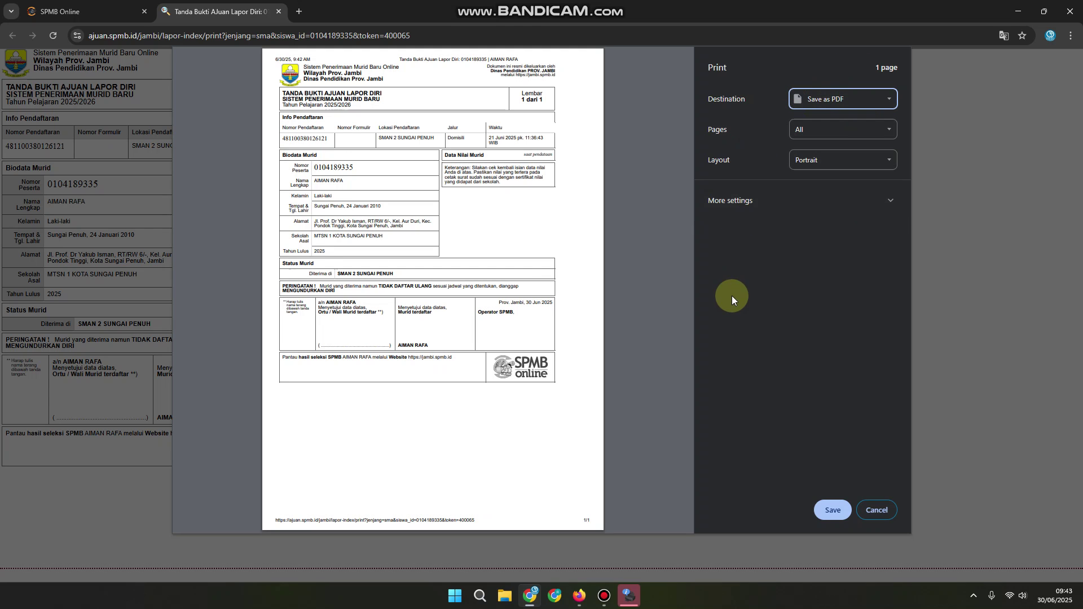
Save the proof as a PDF under its suggested name in the student's SPMB 2025 folder.
click(827, 511)
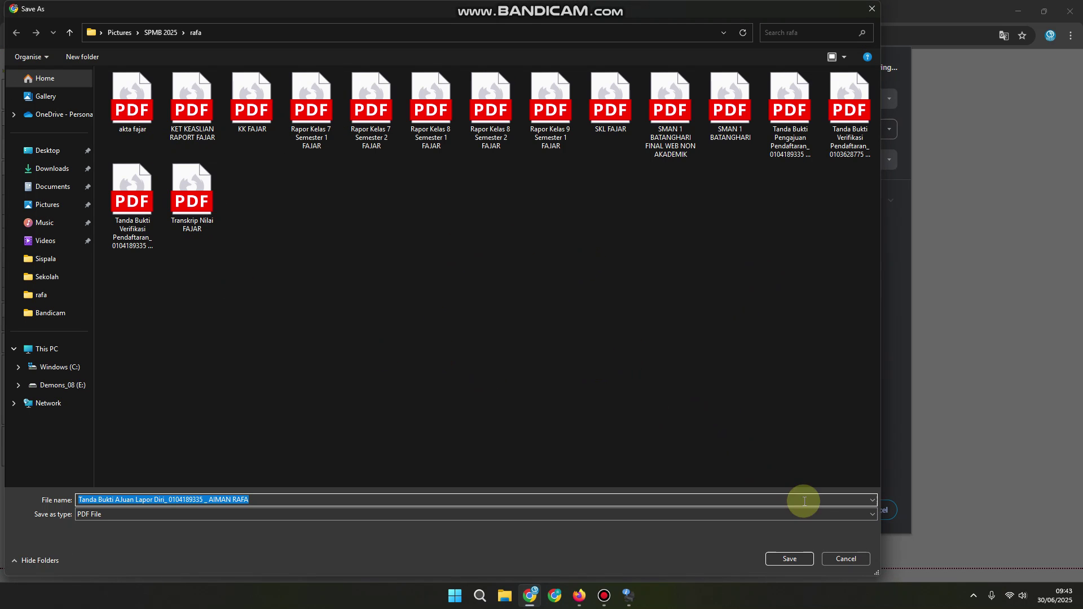
click(790, 558)
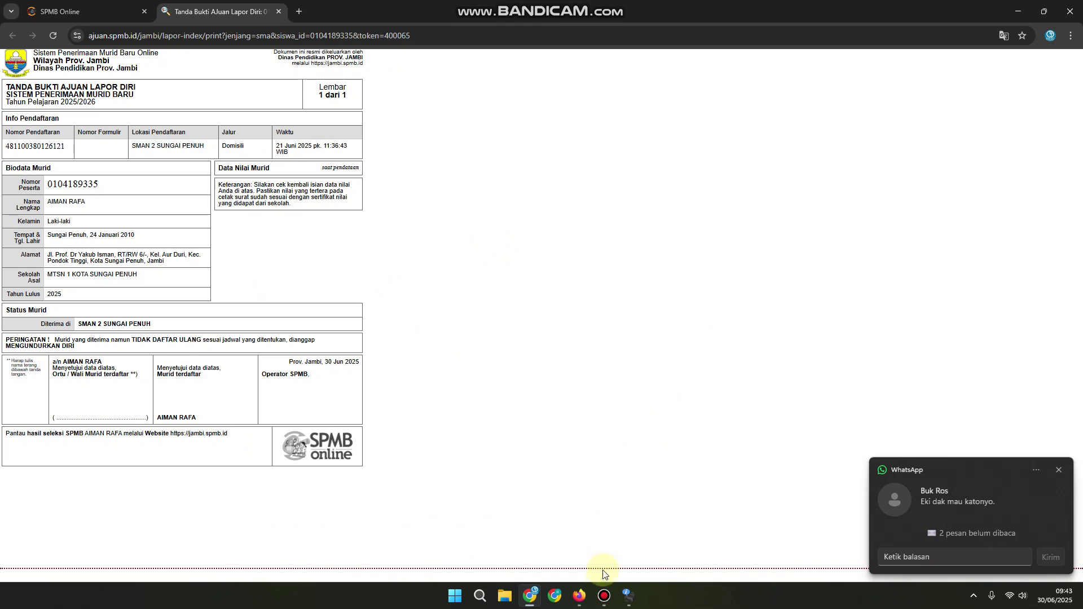
Dismiss the WhatsApp call notification and restore the Bandicam recorder window.
mouse_move(604, 596)
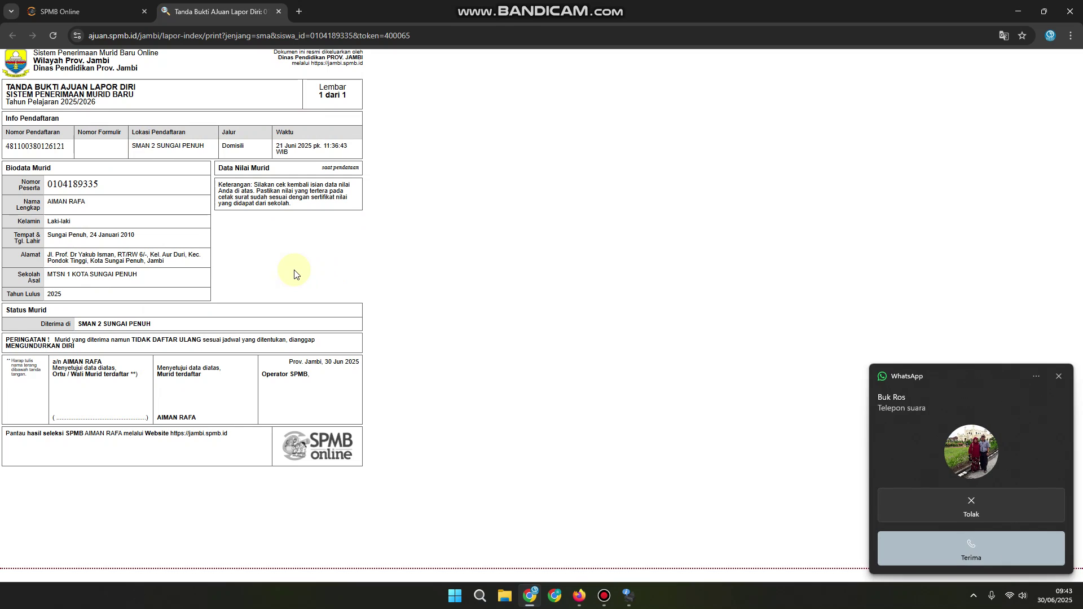
click(1057, 378)
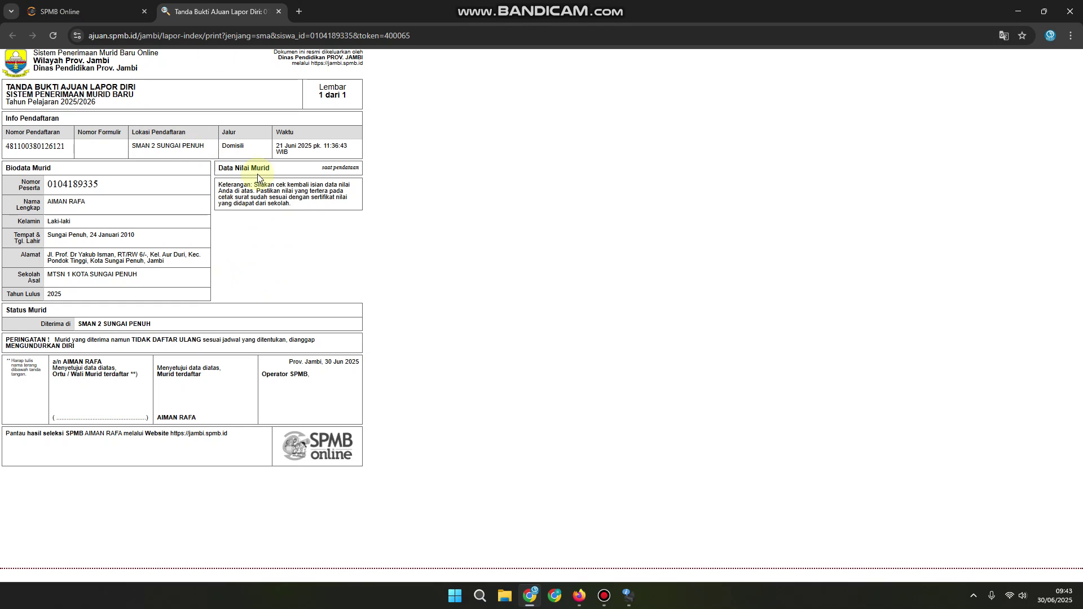
click(601, 599)
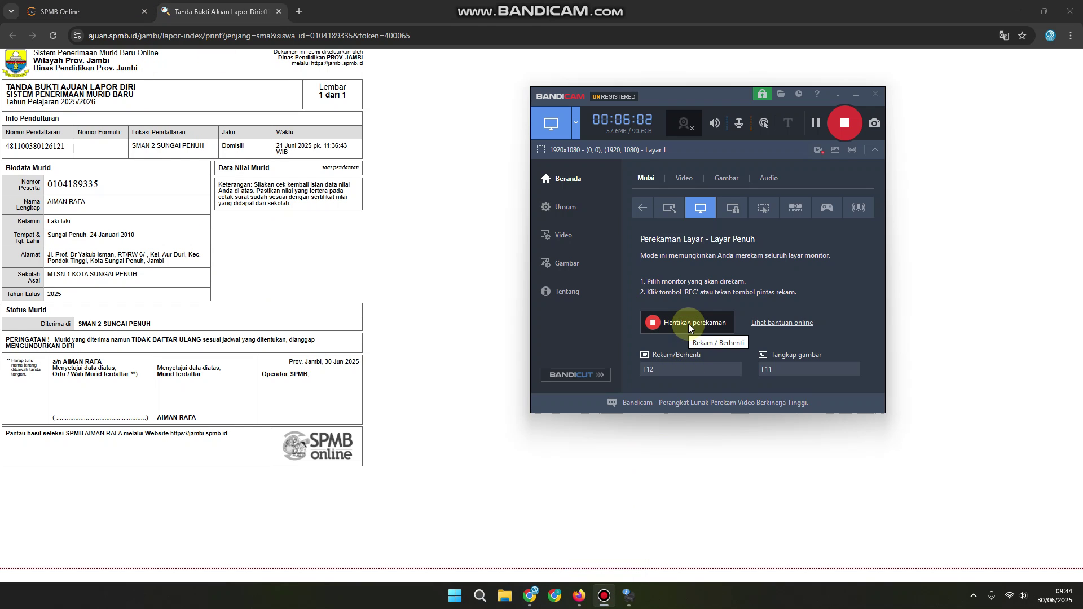